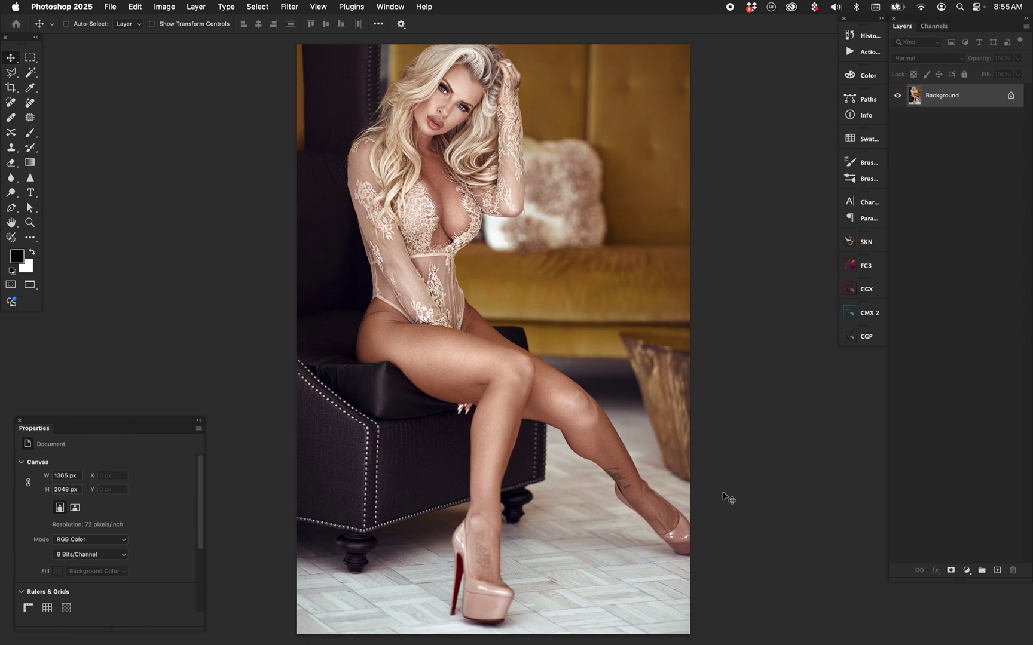
# Raise the photo's saturation by +10 in the Hue/Saturation adjustment (Cmd+U).
pyautogui.press('super+u')
pyautogui.click(852, 356)
pyautogui.hotkey('shift', 'Up')
pyautogui.hotkey('shift', 'Up')
# Add a Hue/Saturation adjustment layer, leave its blend mode at Normal, then delete it.
pyautogui.click(967, 570)
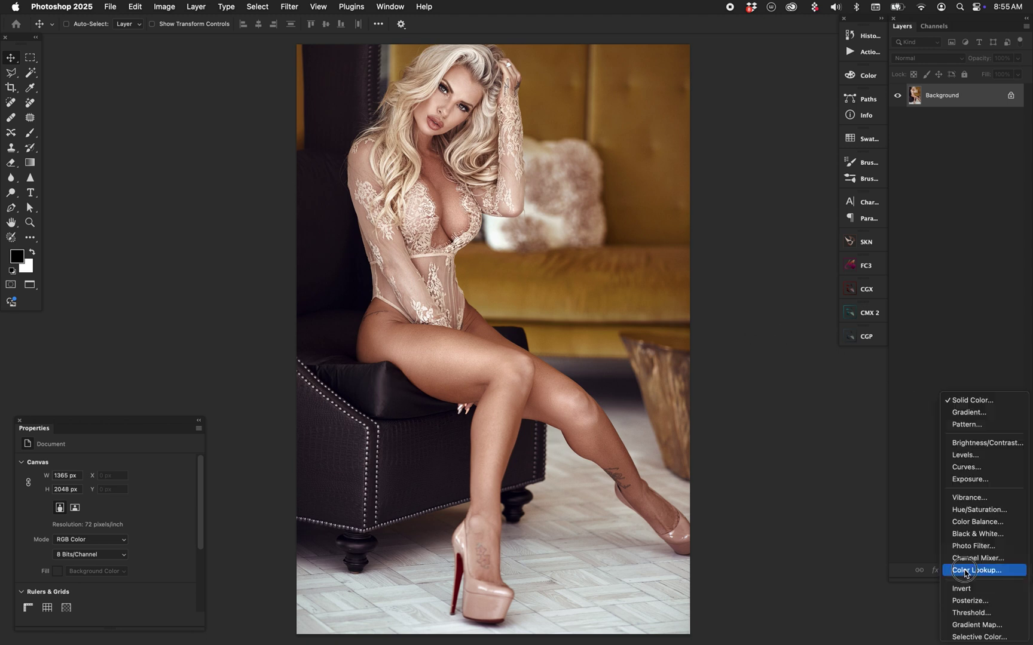
pyautogui.click(979, 510)
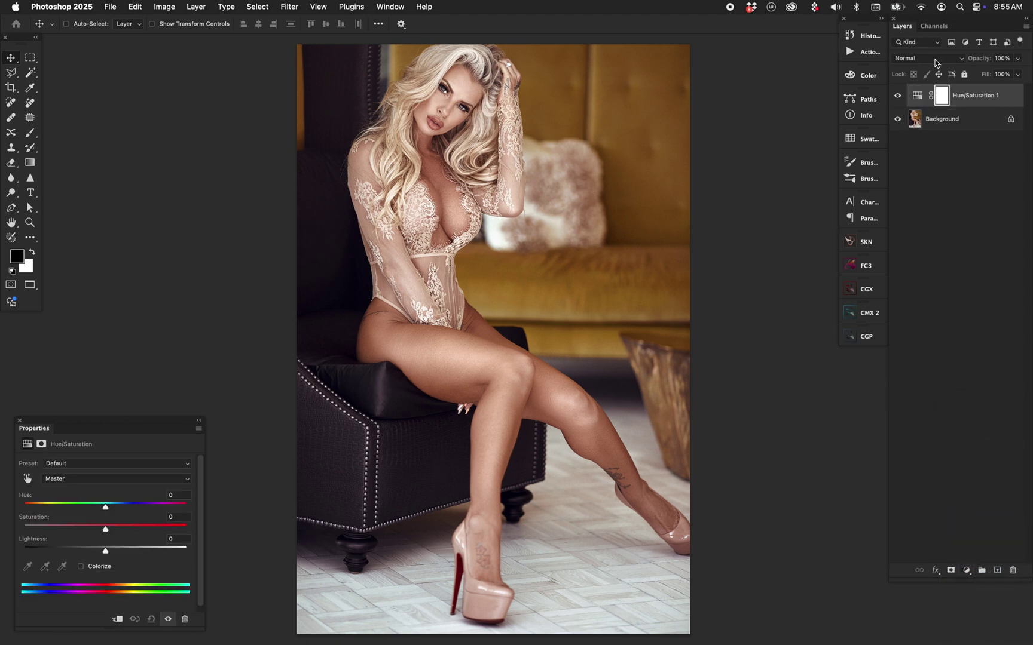
pyautogui.click(936, 60)
pyautogui.click(1002, 350)
pyautogui.moveTo(939, 160); pyautogui.dragTo(1012, 570)
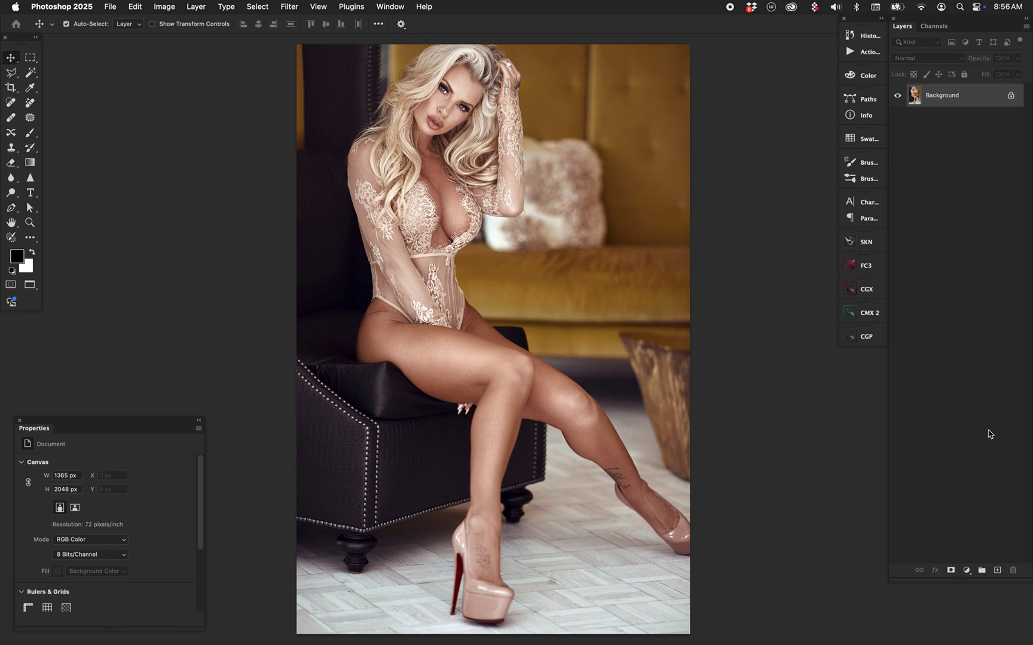
# Duplicate the Background to Layer 1 and flatten it with Filter > Blur > Average.
pyautogui.press('super+j')
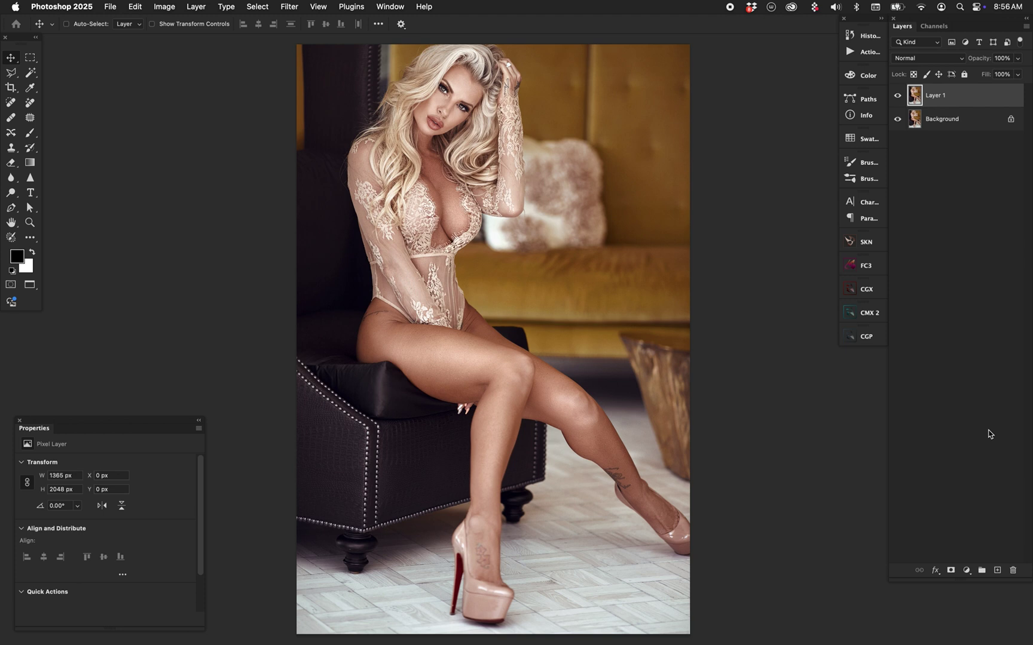
pyautogui.click(289, 7)
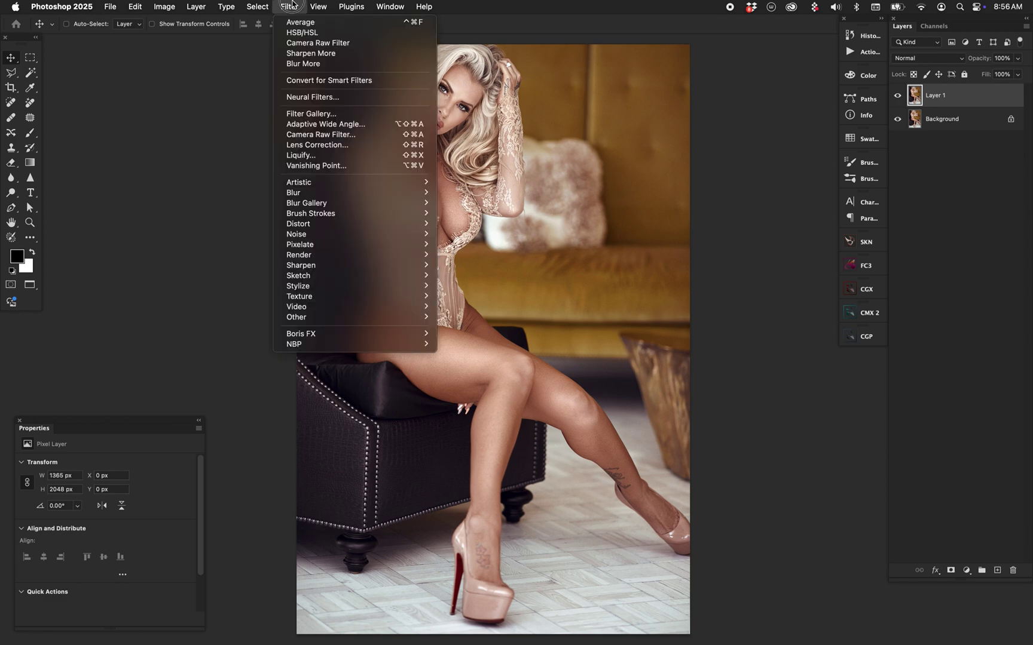
pyautogui.moveTo(358, 193)
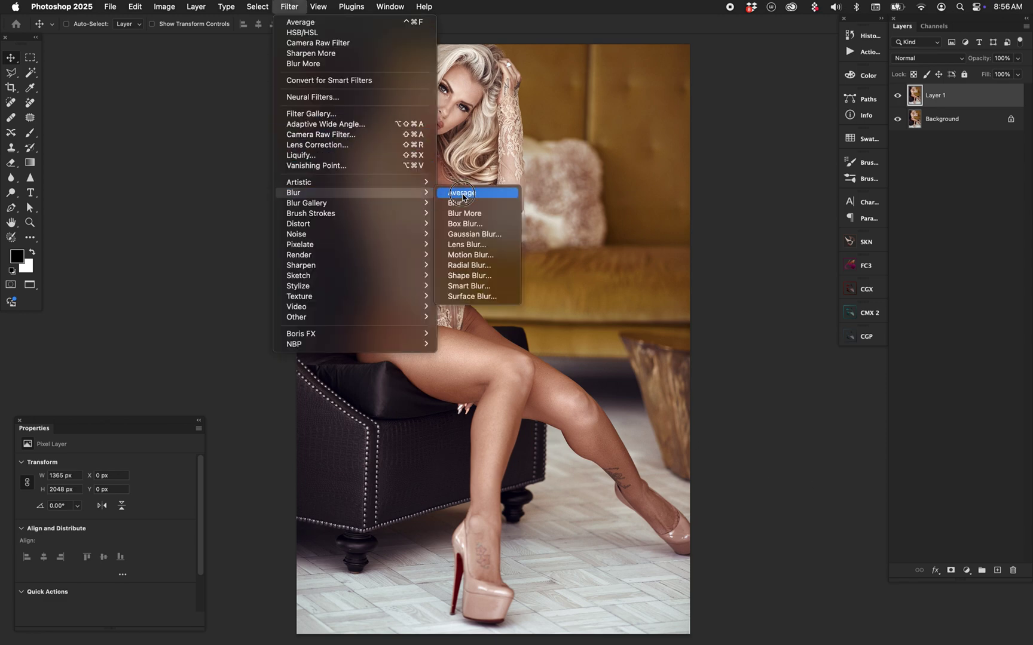
pyautogui.click(467, 194)
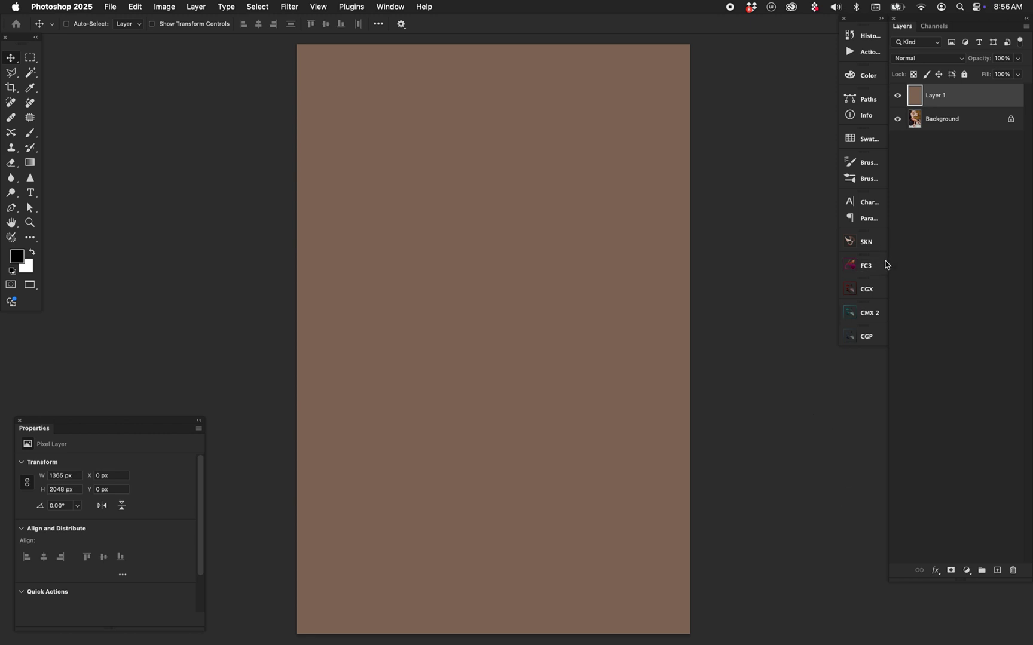
# Toggle Layer 1's visibility to compare the flat brown against the photo.
pyautogui.click(896, 95)
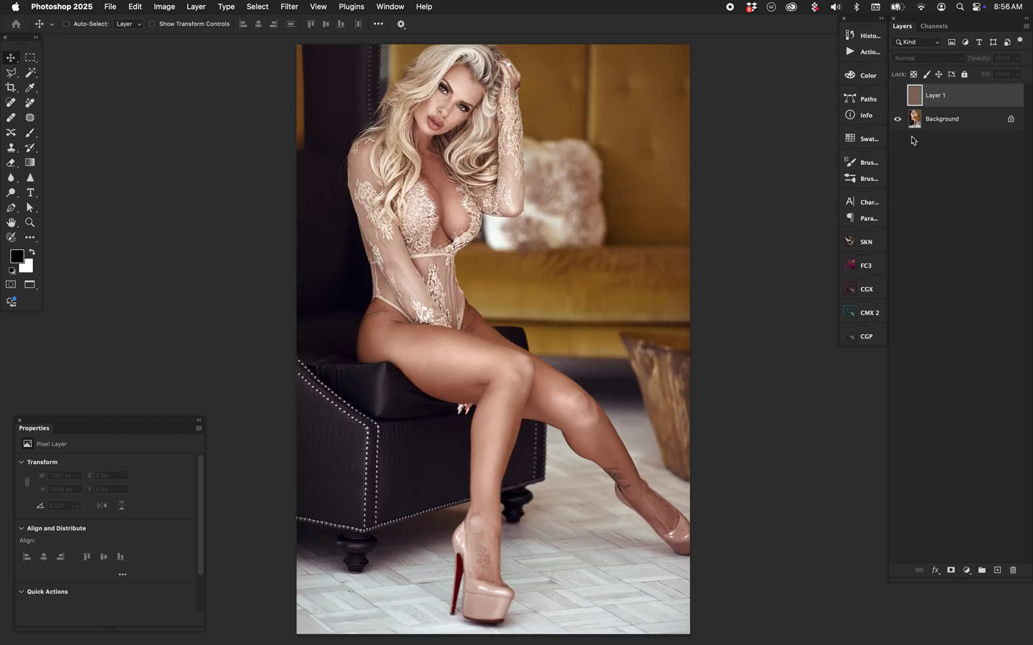
pyautogui.click(897, 96)
pyautogui.click(897, 96)
pyautogui.click(897, 96)
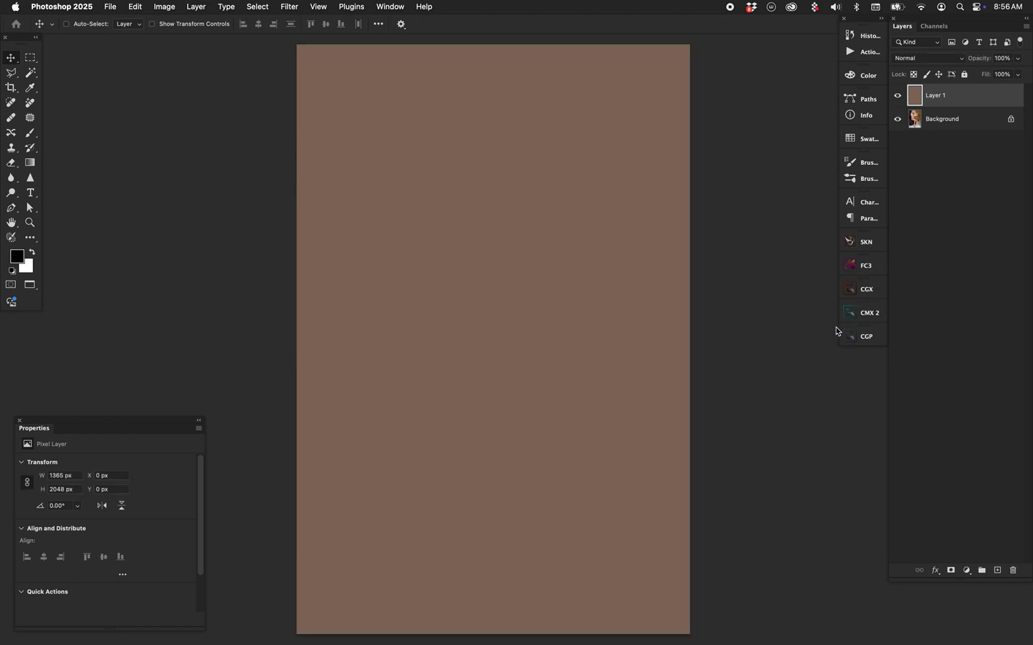
# Eyedropper the averaged brown as foreground colour, then delete Layer 1.
pyautogui.press('i')
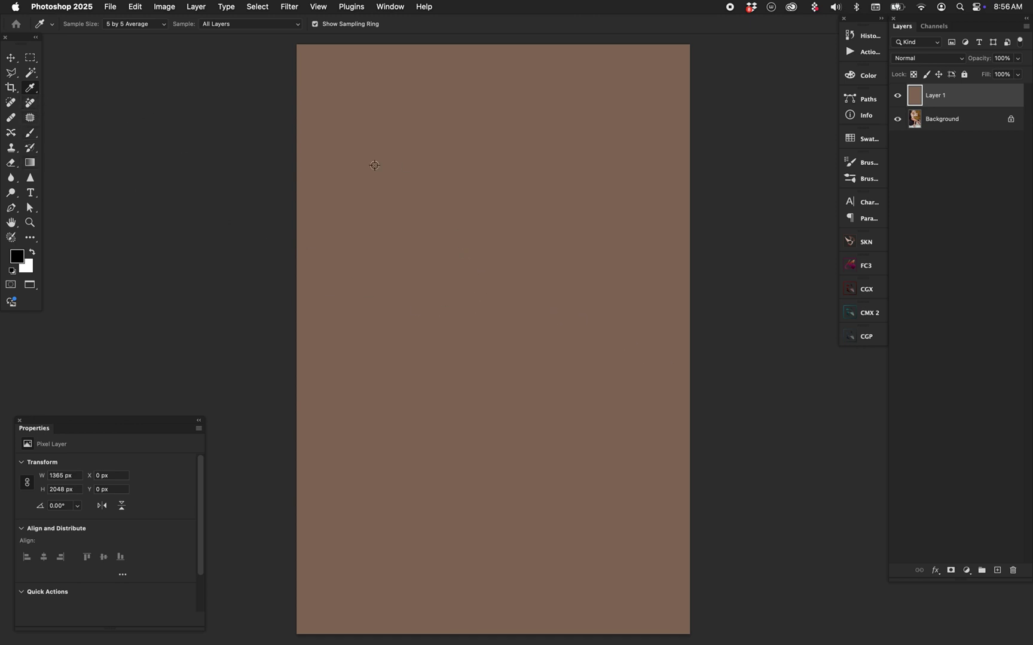
pyautogui.click(493, 263)
pyautogui.moveTo(909, 105); pyautogui.dragTo(1013, 569)
pyautogui.click(966, 570)
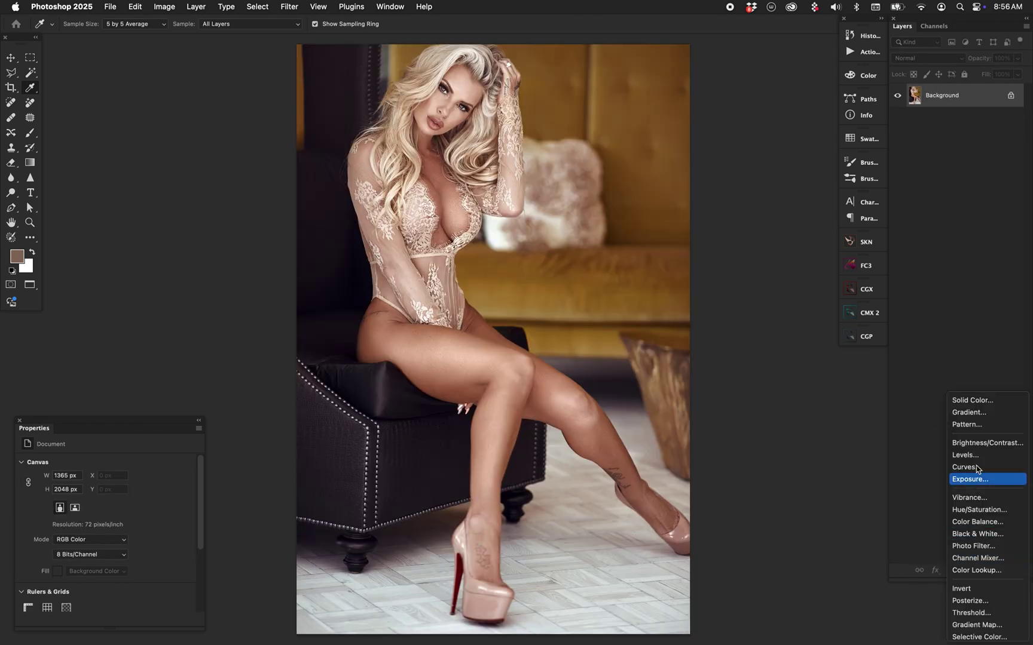
# Add a Solid Color fill layer using the sampled brown #886f5d.
pyautogui.click(972, 400)
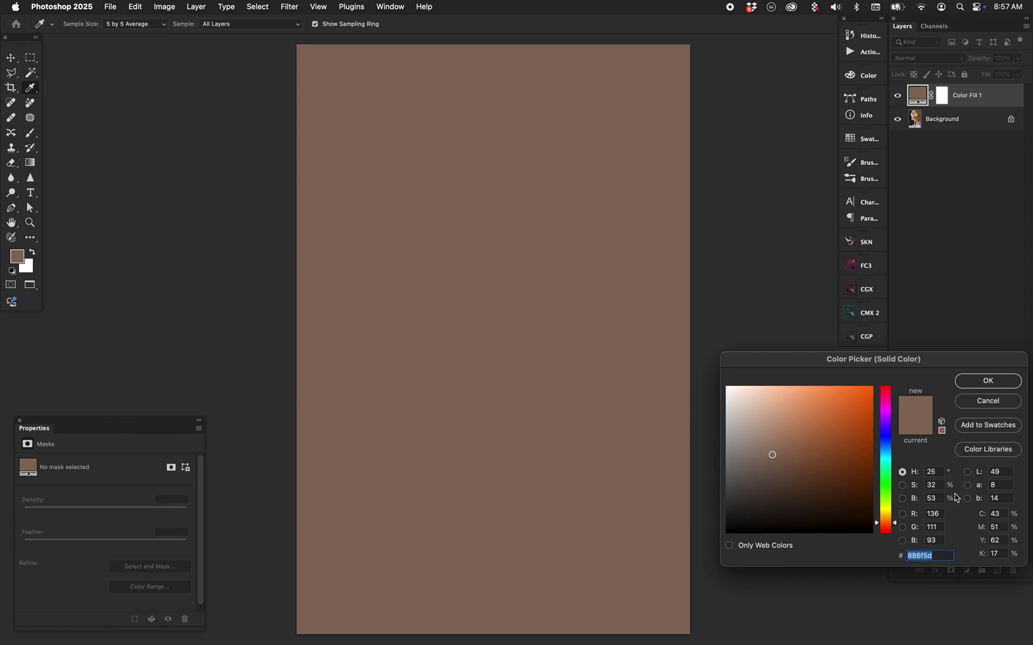
pyautogui.click(968, 383)
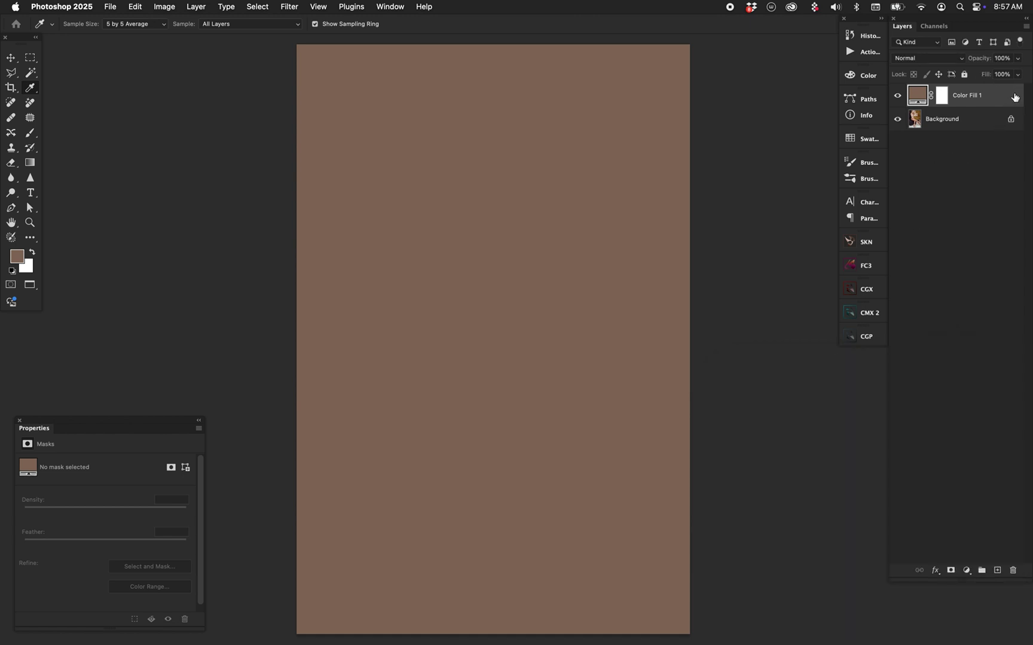
# Switch Color Fill 1's blend mode from Normal to Soft Light.
pyautogui.click(960, 58)
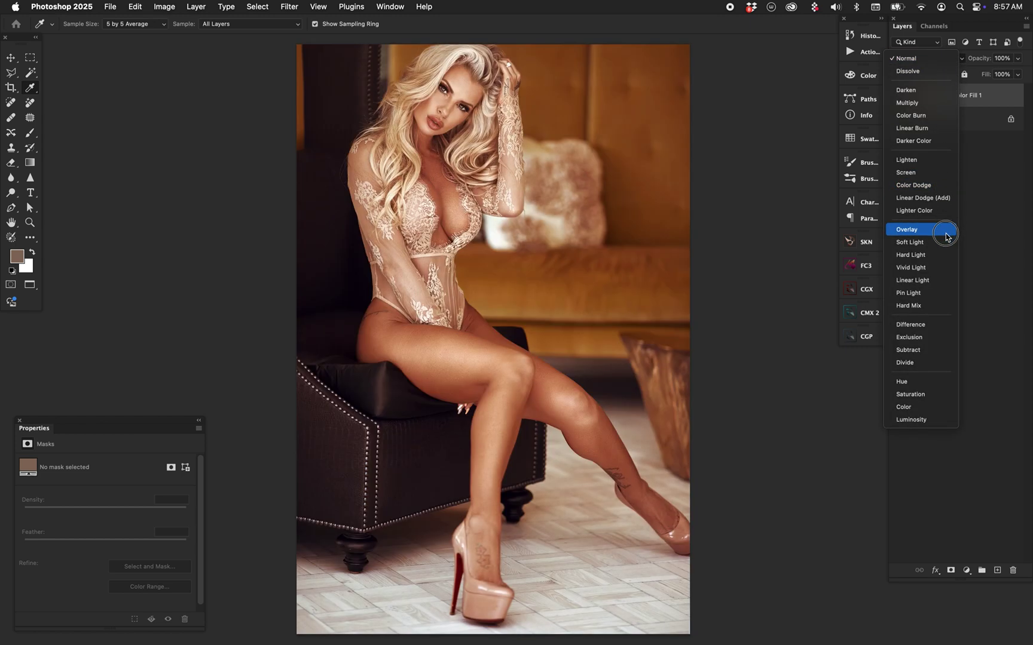
pyautogui.click(950, 242)
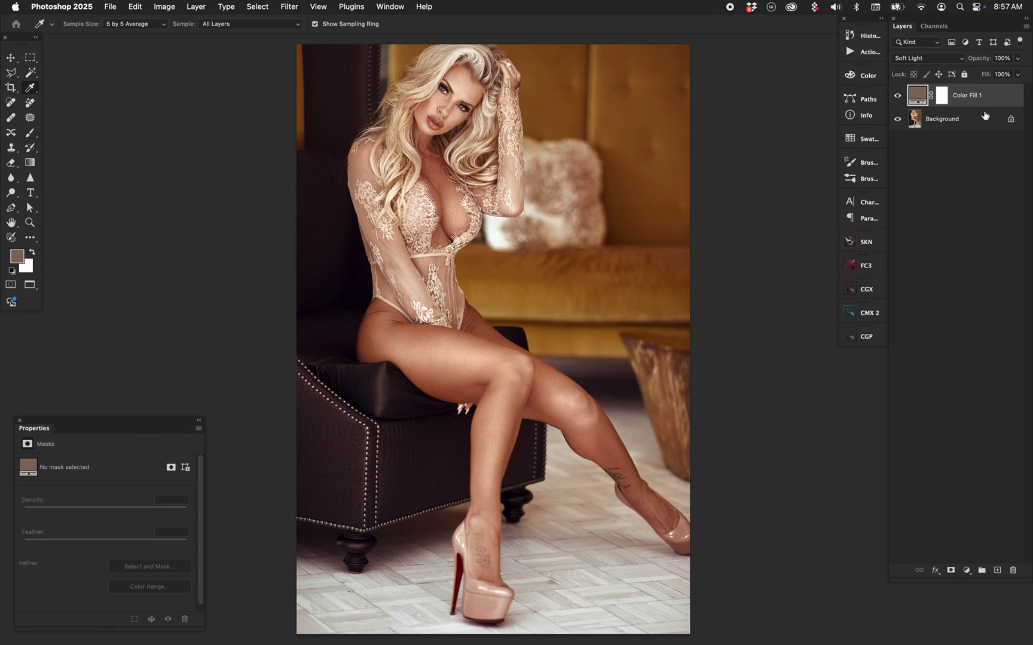
pyautogui.doubleClick(1012, 97)
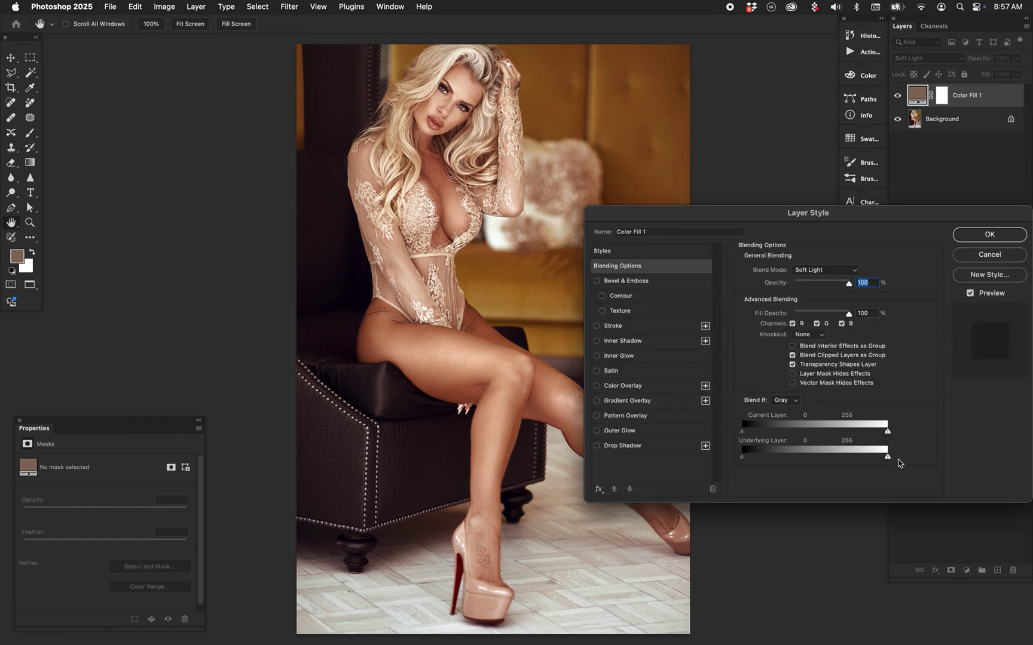
pyautogui.keyDown('alt'); pyautogui.moveTo(887, 457); pyautogui.dragTo(723, 460); pyautogui.keyUp('alt')
pyautogui.moveTo(888, 457)
pyautogui.mouseDown()
pyautogui.moveTo(767, 454)
pyautogui.moveTo(898, 461)
pyautogui.mouseUp()
pyautogui.click(964, 239)
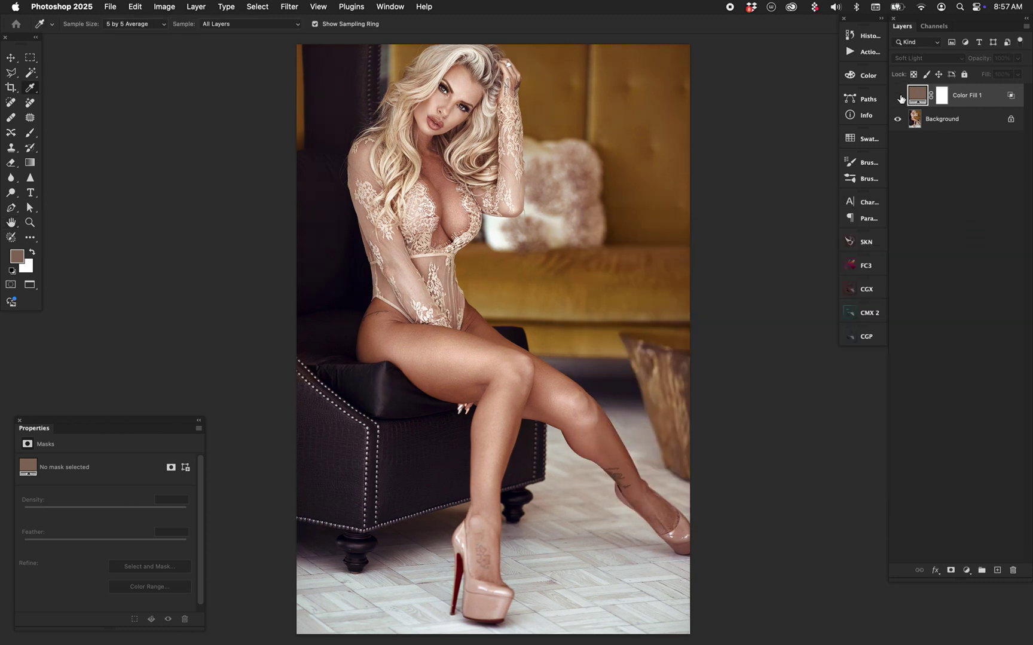
pyautogui.click(928, 58)
pyautogui.click(908, 45)
pyautogui.click(927, 58)
pyautogui.click(923, 72)
# Adjust Color Fill 1's saturation, brightness and hue toward a darker, richer brown.
pyautogui.doubleClick(917, 95)
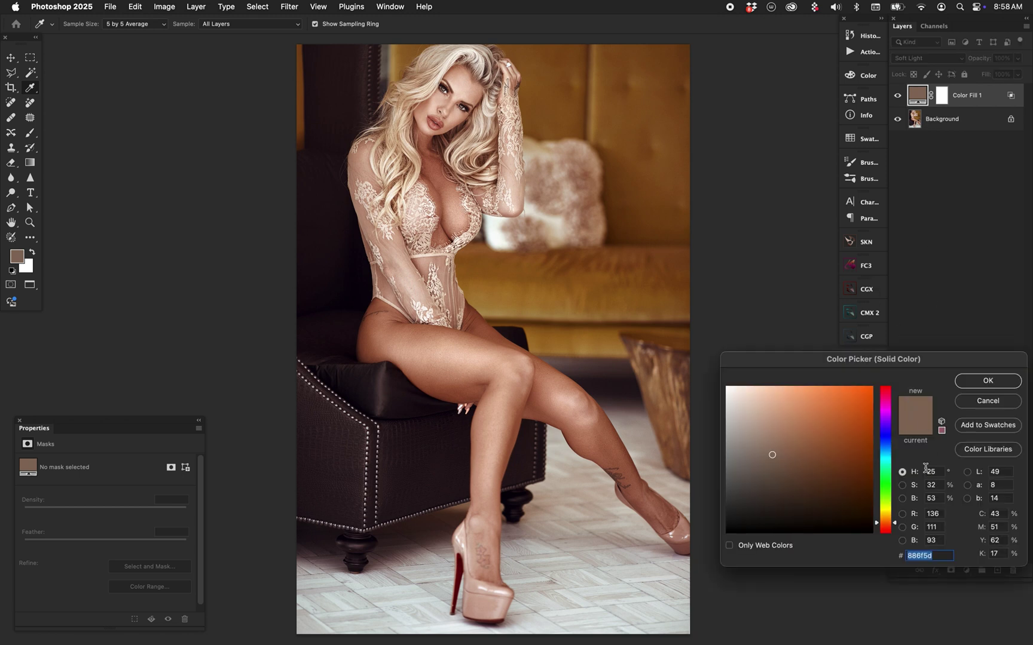
pyautogui.click(905, 486)
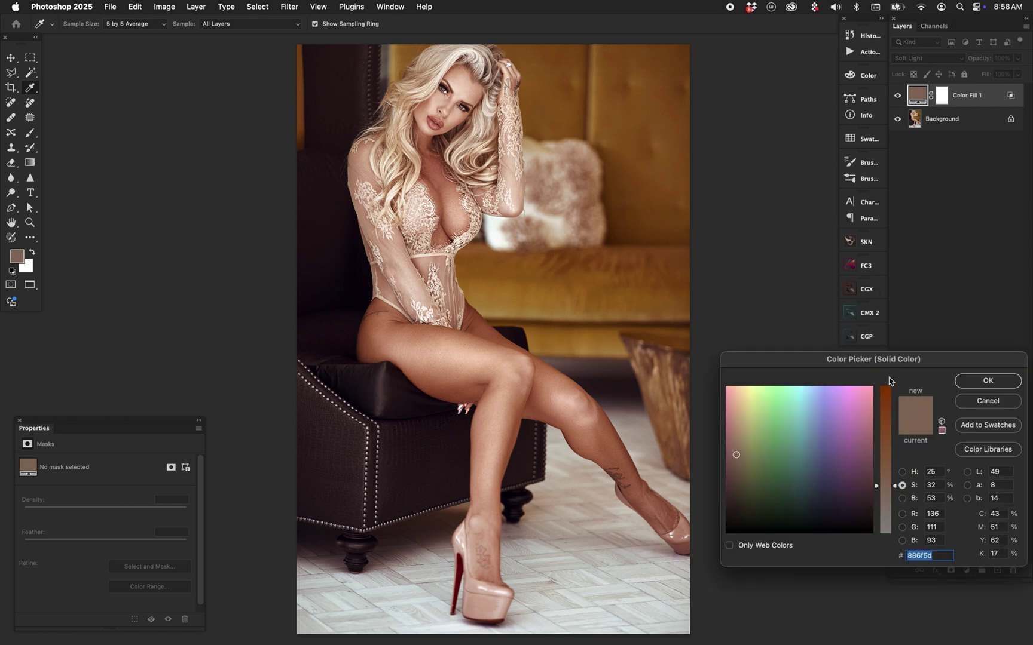
pyautogui.moveTo(886, 489); pyautogui.dragTo(884, 465)
pyautogui.click(901, 498)
pyautogui.click(902, 485)
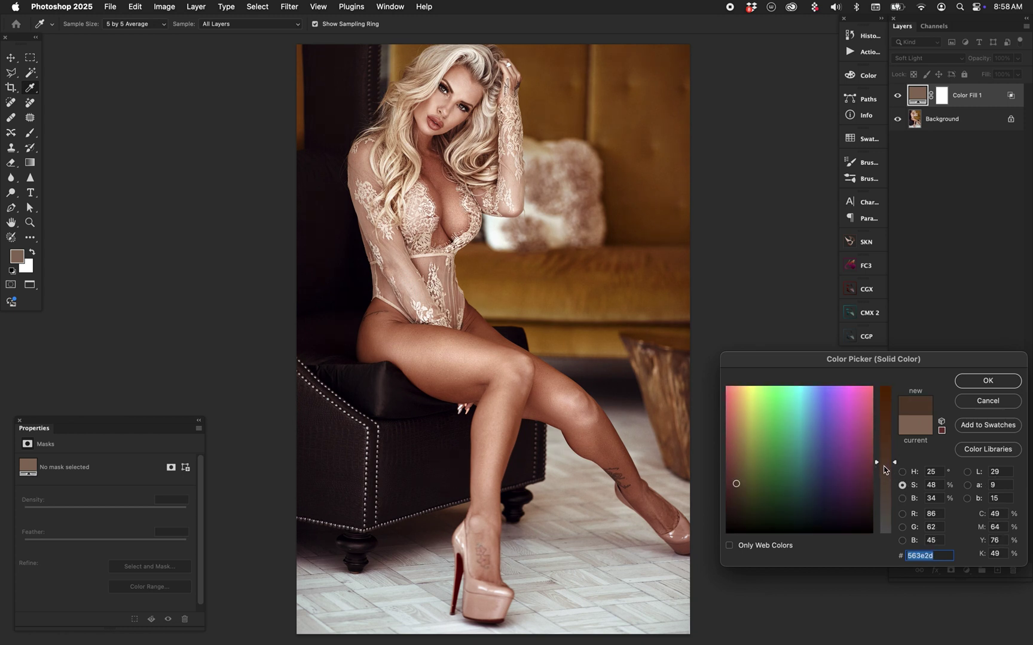
pyautogui.click(902, 472)
pyautogui.moveTo(889, 524)
pyautogui.mouseDown()
pyautogui.moveTo(885, 405)
pyautogui.moveTo(892, 527)
pyautogui.mouseUp()
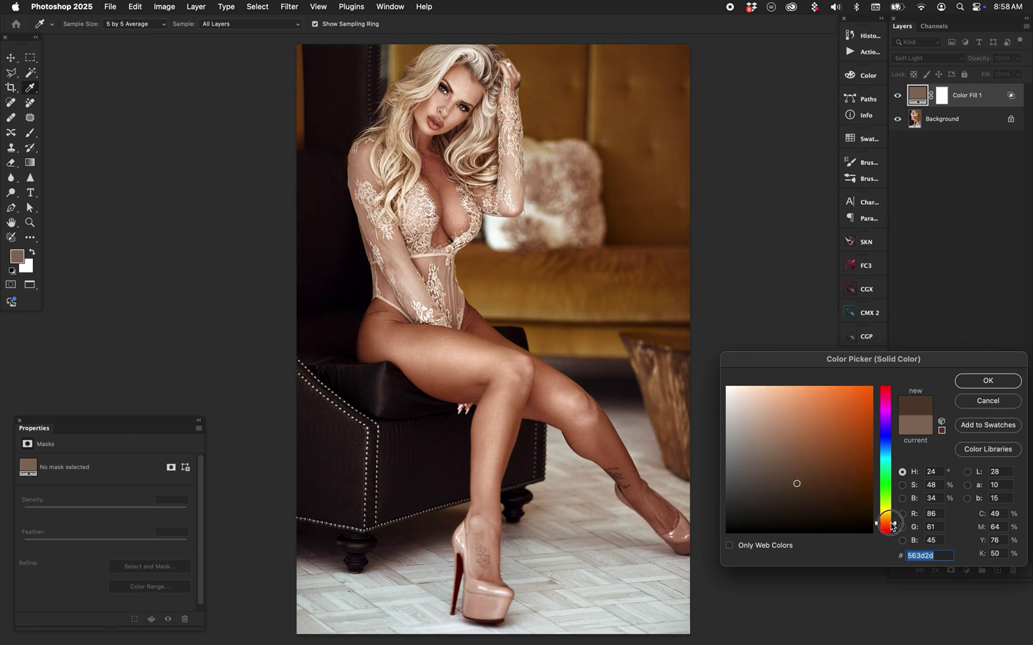
pyautogui.click(987, 380)
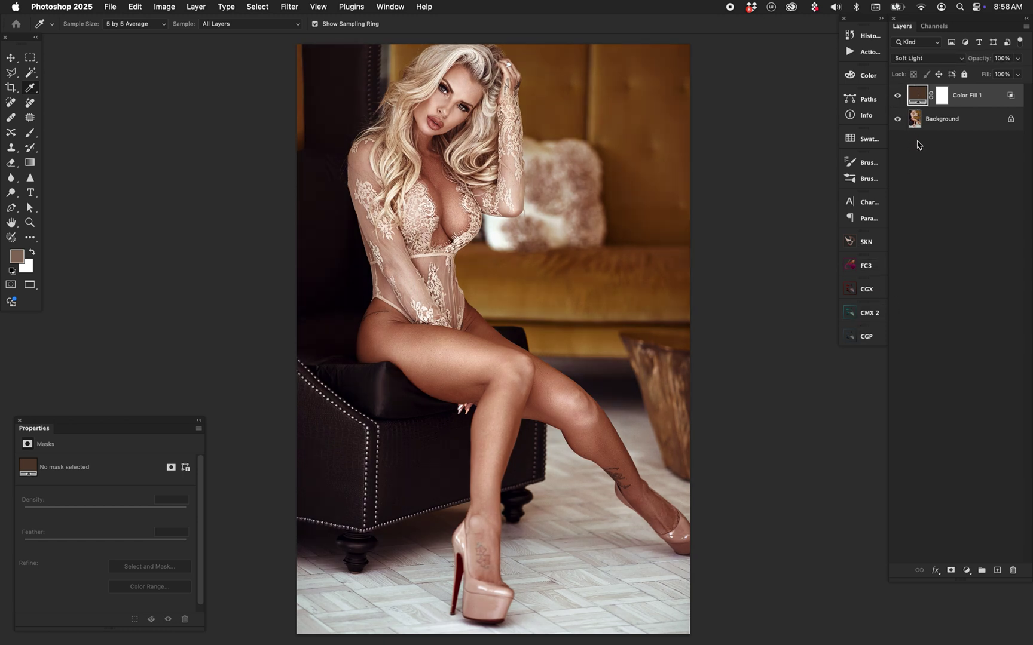
pyautogui.click(919, 61)
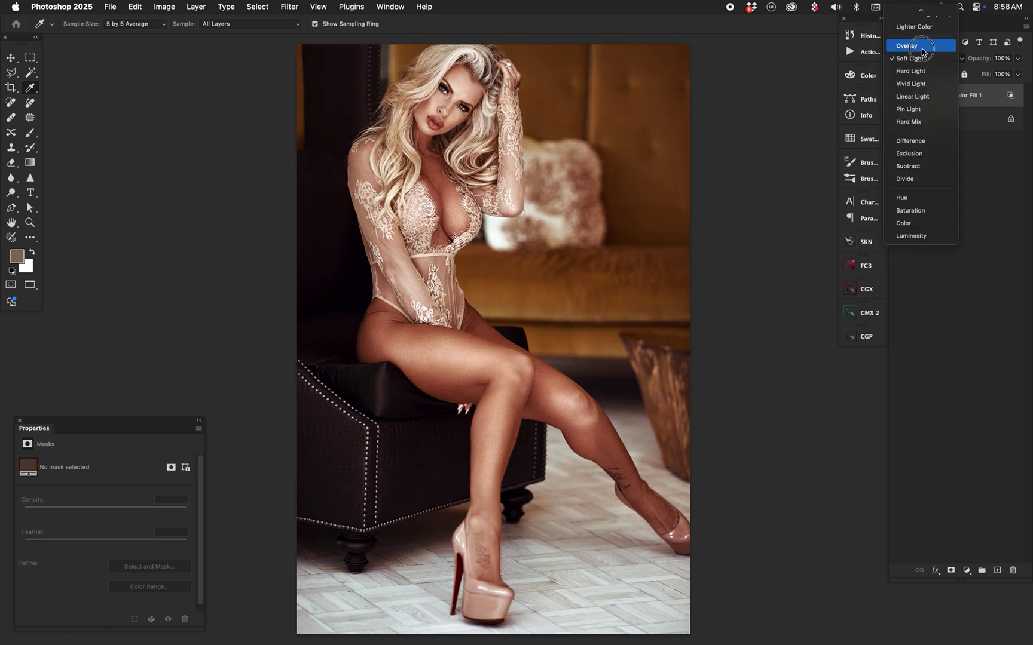
pyautogui.click(824, 93)
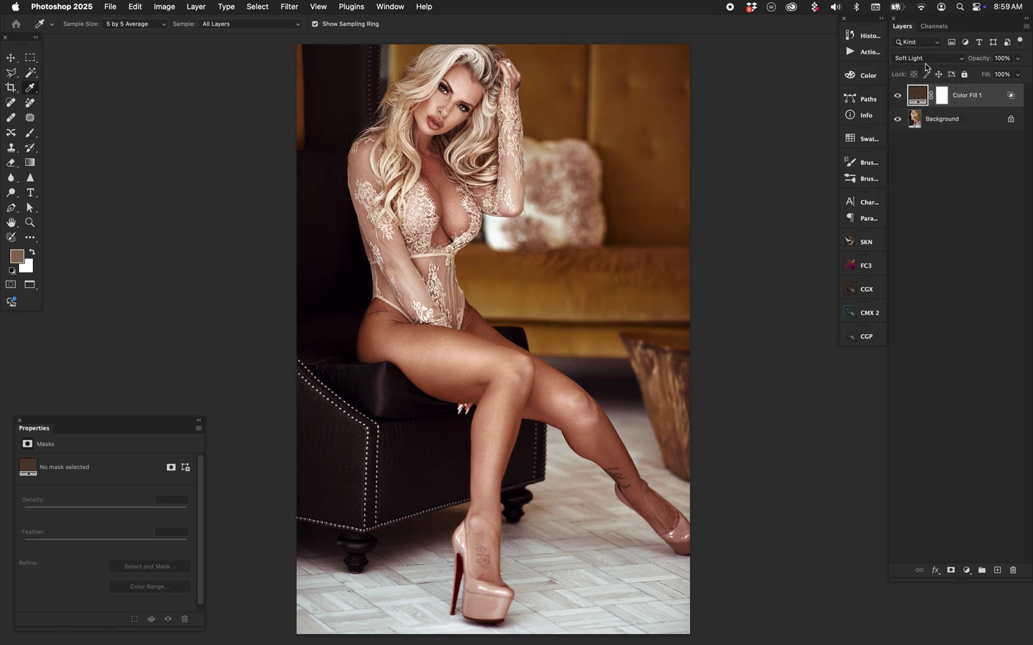
pyautogui.doubleClick(1009, 97)
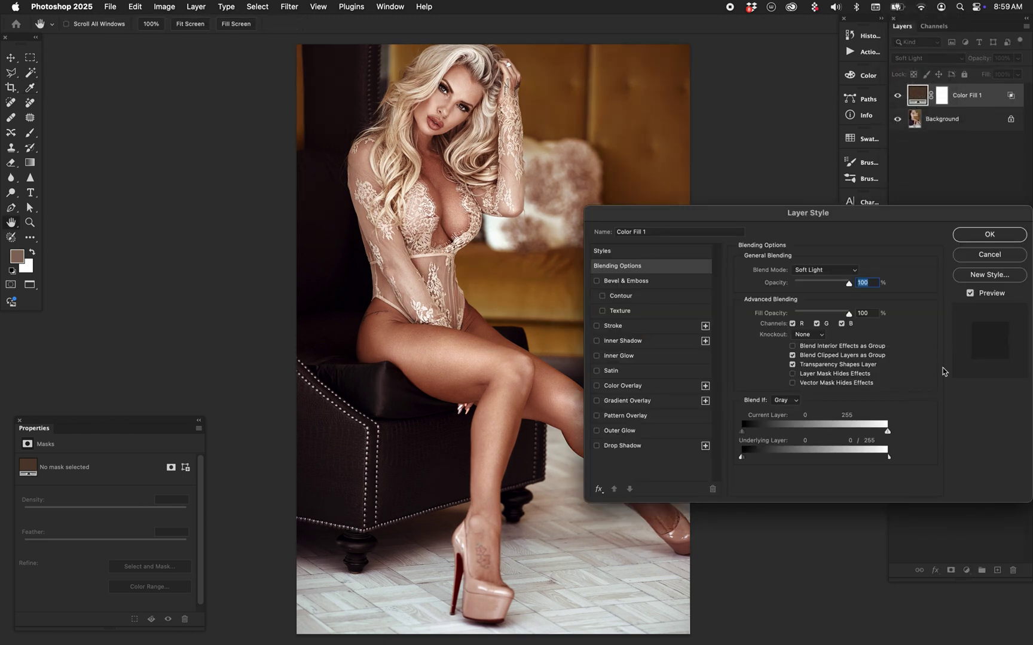
pyautogui.click(971, 254)
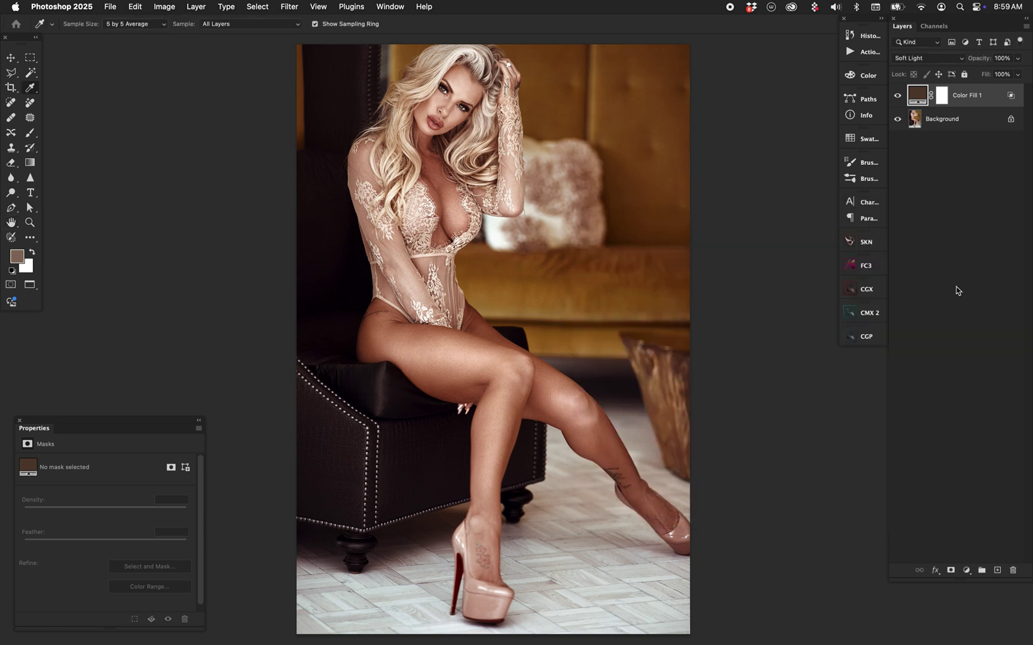